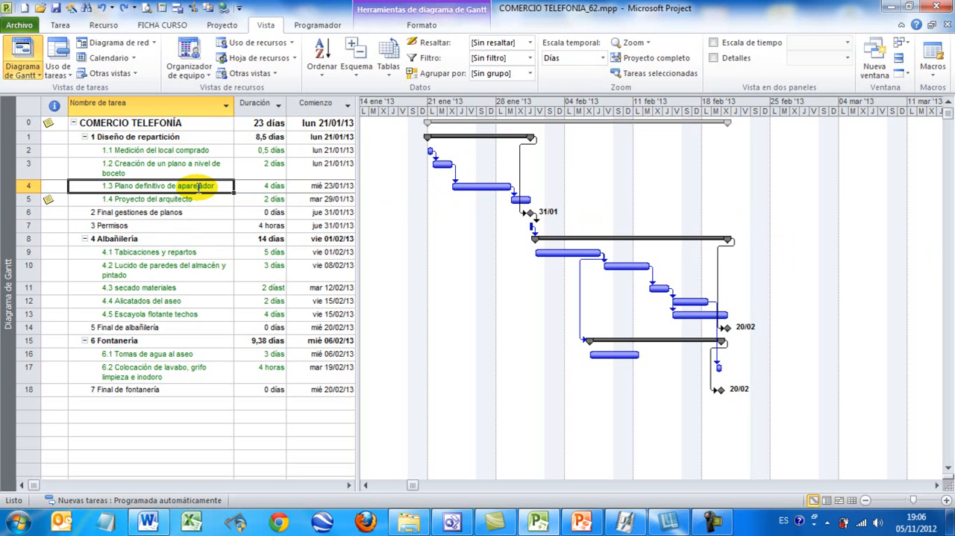
Open the advanced task information for 1.3 Plano definitivo de aparejador and try the Debe comenzar el restriction type.
click(157, 199)
click(157, 186)
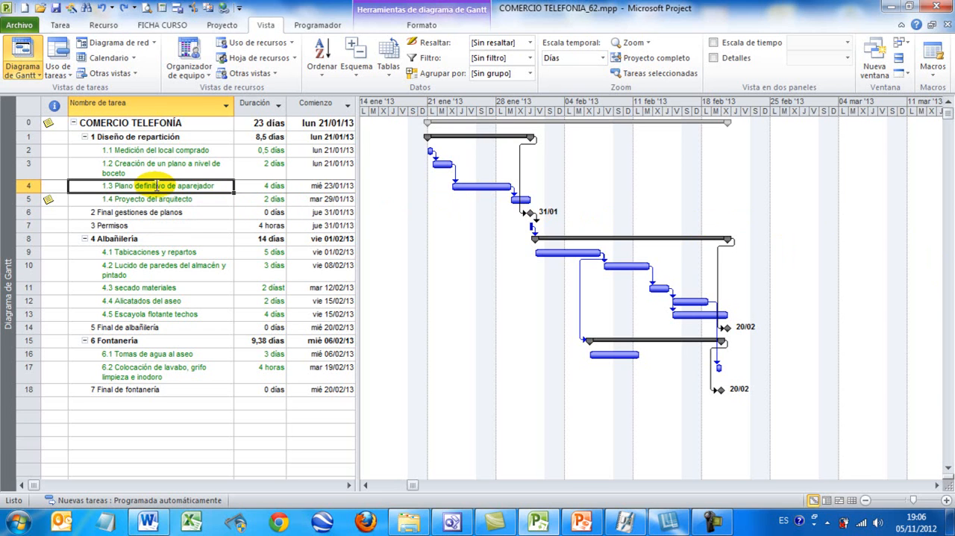
double_click(156, 187)
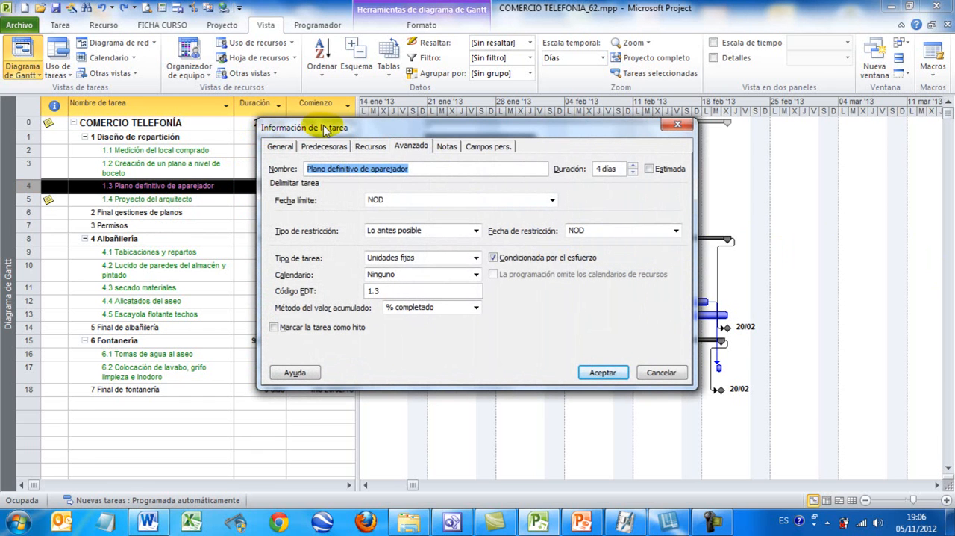
click(408, 149)
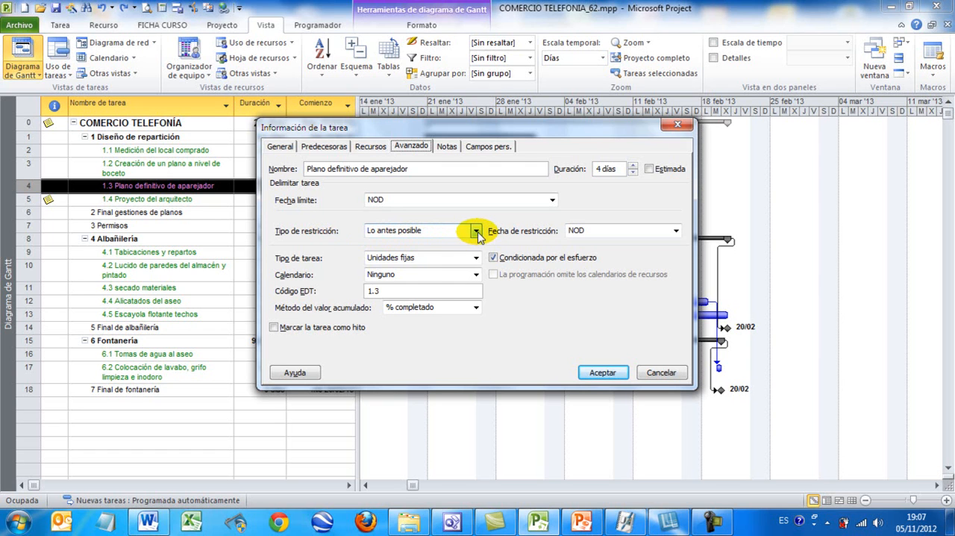
click(475, 231)
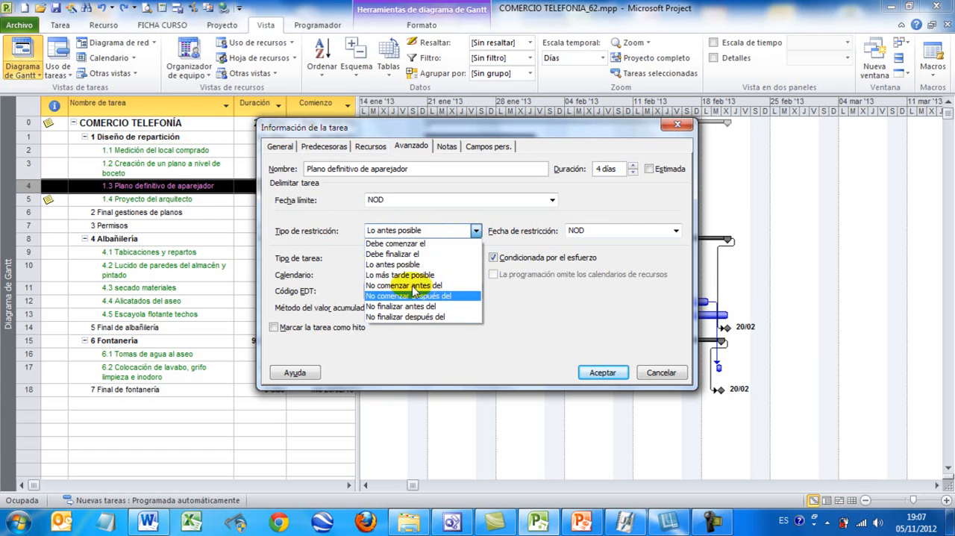
click(418, 247)
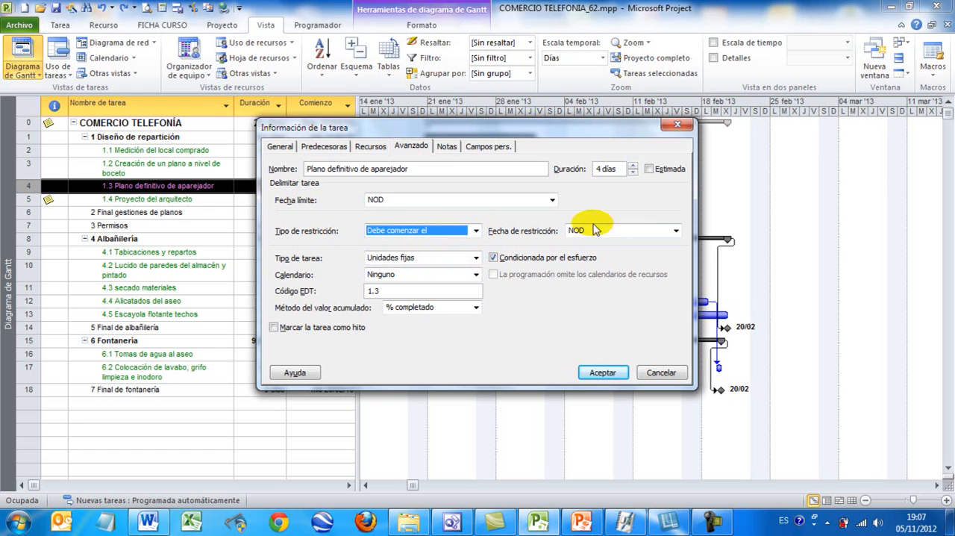
click(676, 231)
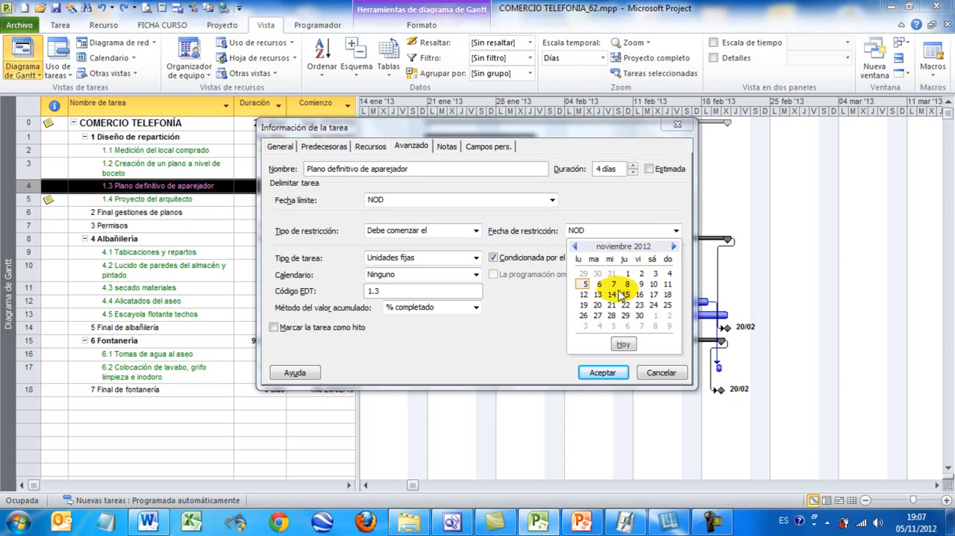
click(597, 232)
click(597, 231)
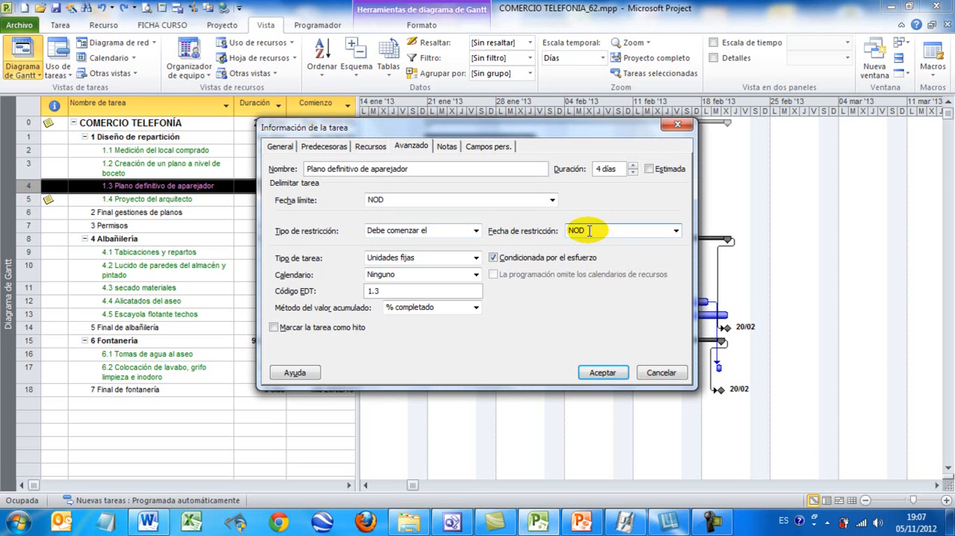
Give the task a No comenzar después del restriction dated 21/01/2013 and accept the task information.
click(482, 233)
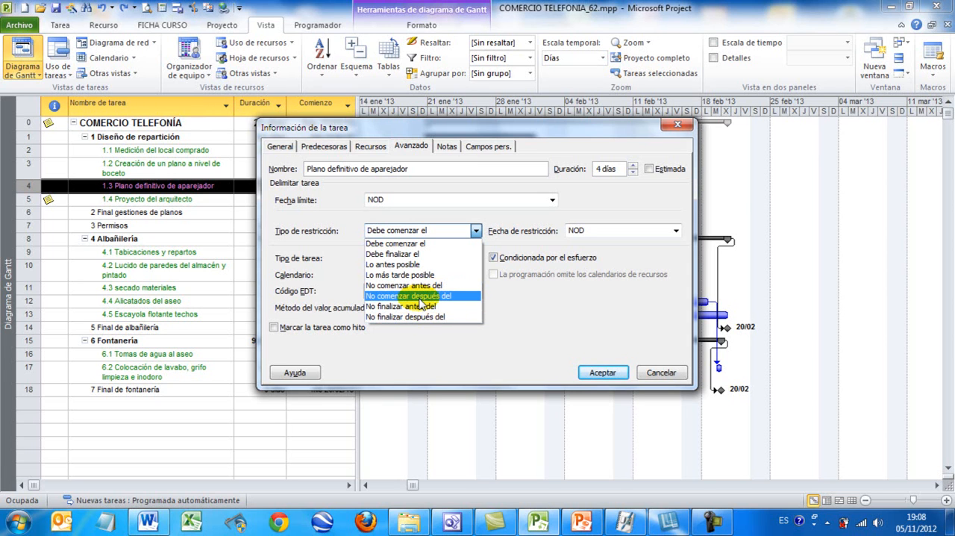
click(421, 299)
drag(451, 134, 469, 239)
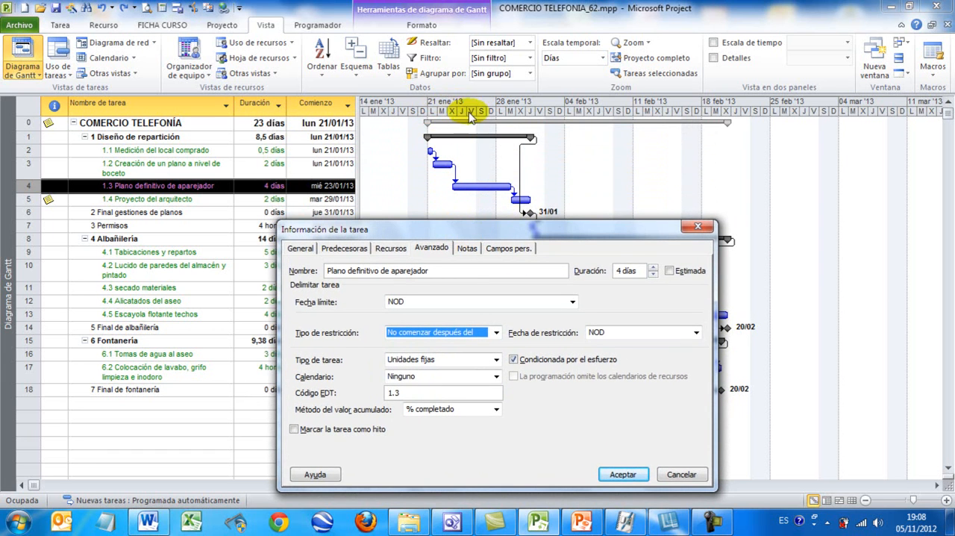
double_click(607, 333)
text(21/01/2013)
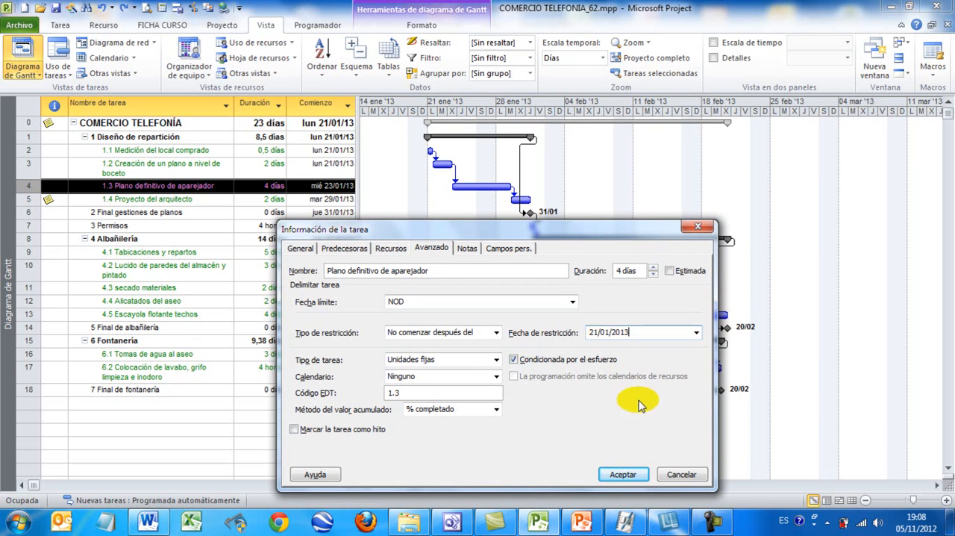
click(623, 474)
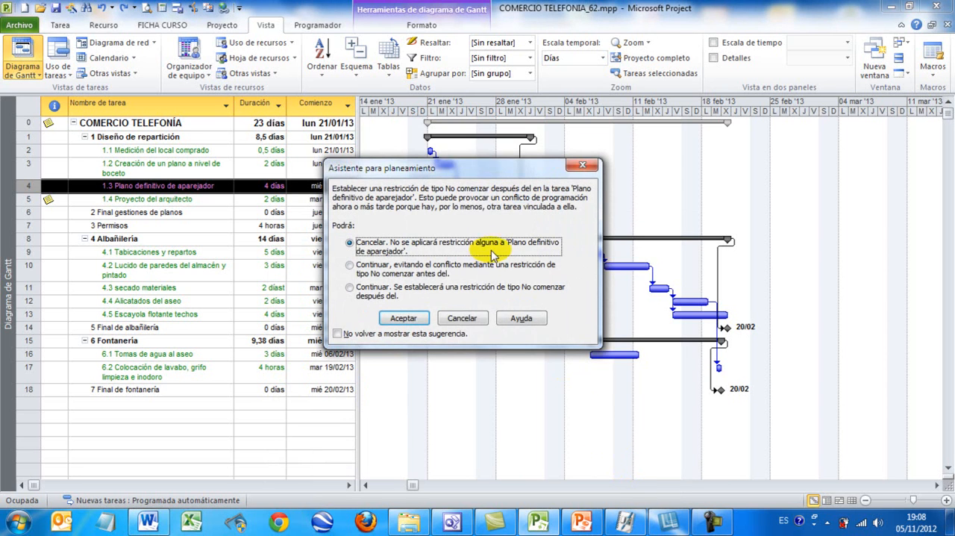
Review the planning wizard's options against the Gantt chart, and continue by establishing the No comenzar después del restriction.
drag(473, 170, 529, 244)
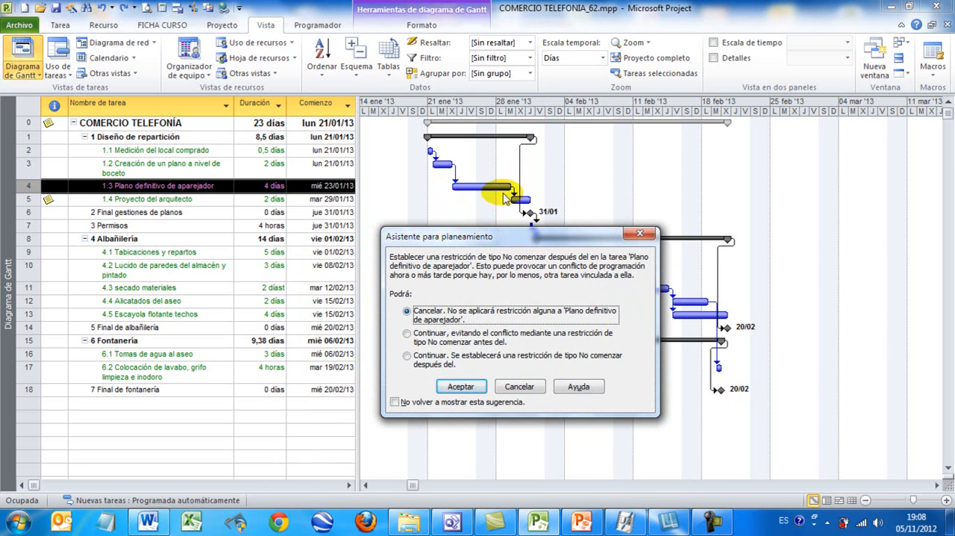
drag(475, 236, 432, 221)
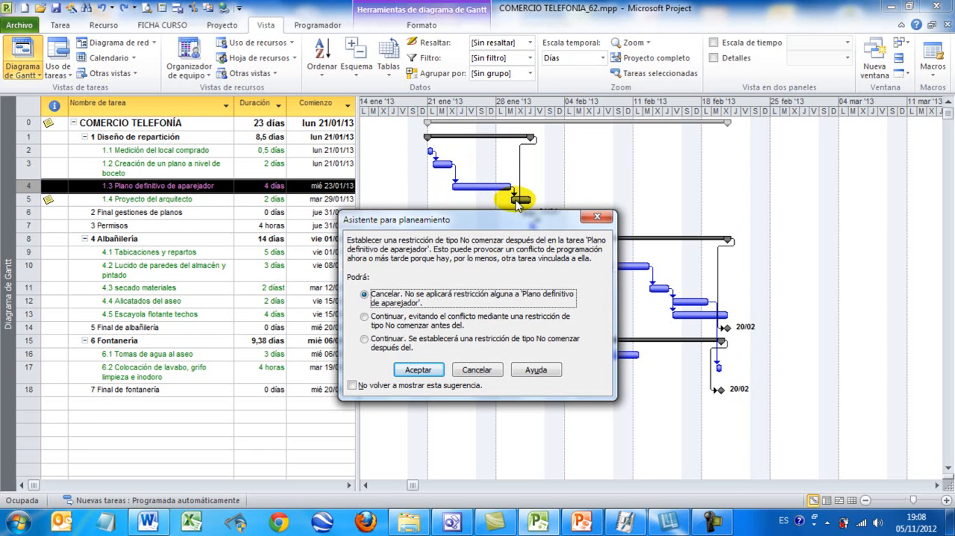
drag(511, 222, 515, 221)
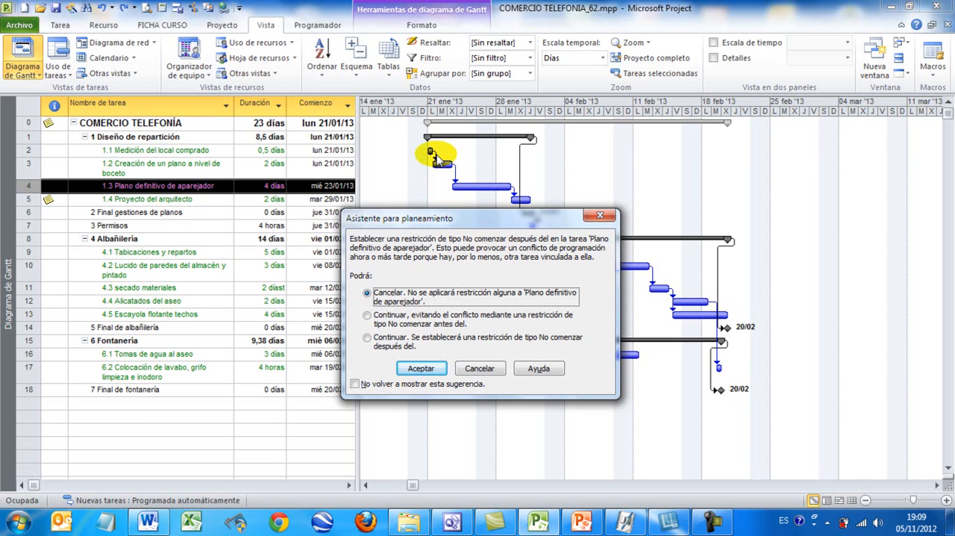
drag(435, 222, 450, 225)
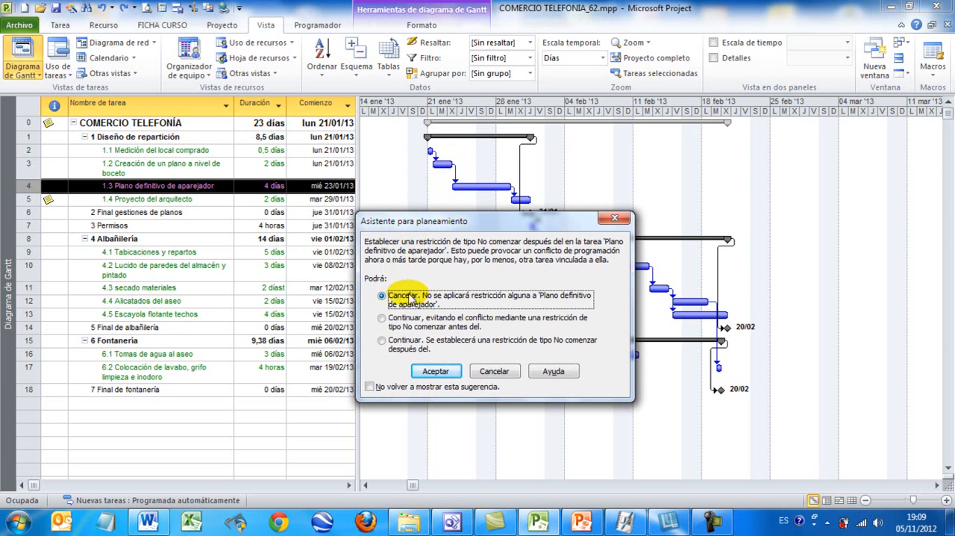
click(381, 319)
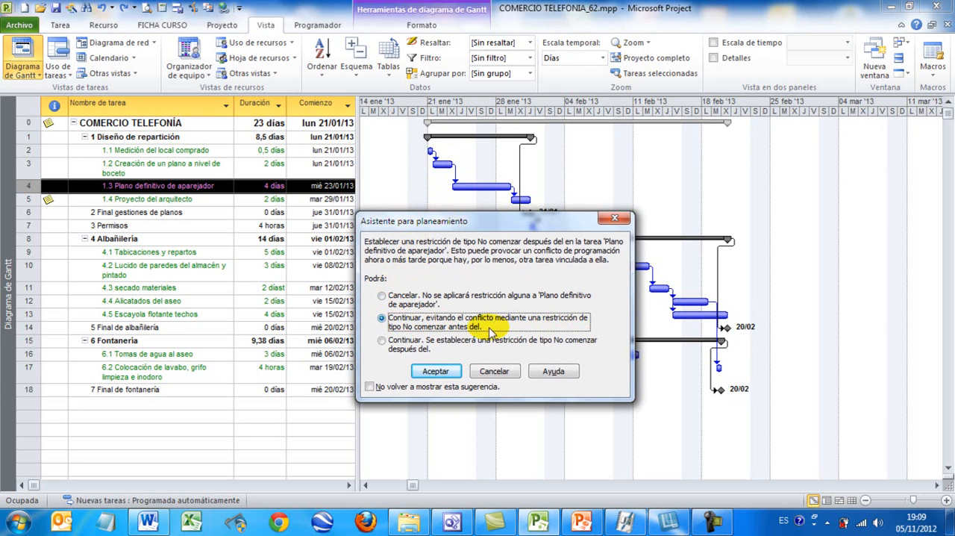
click(424, 345)
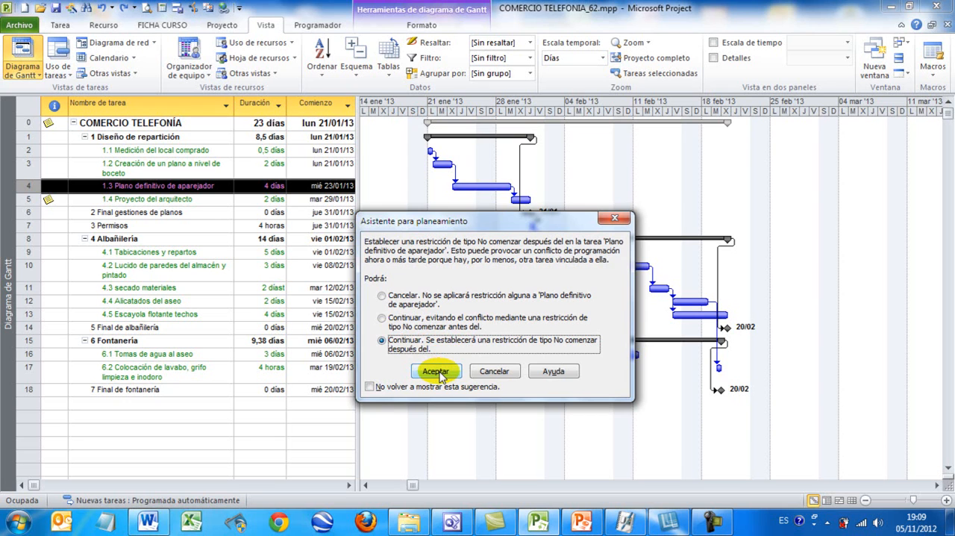
click(436, 371)
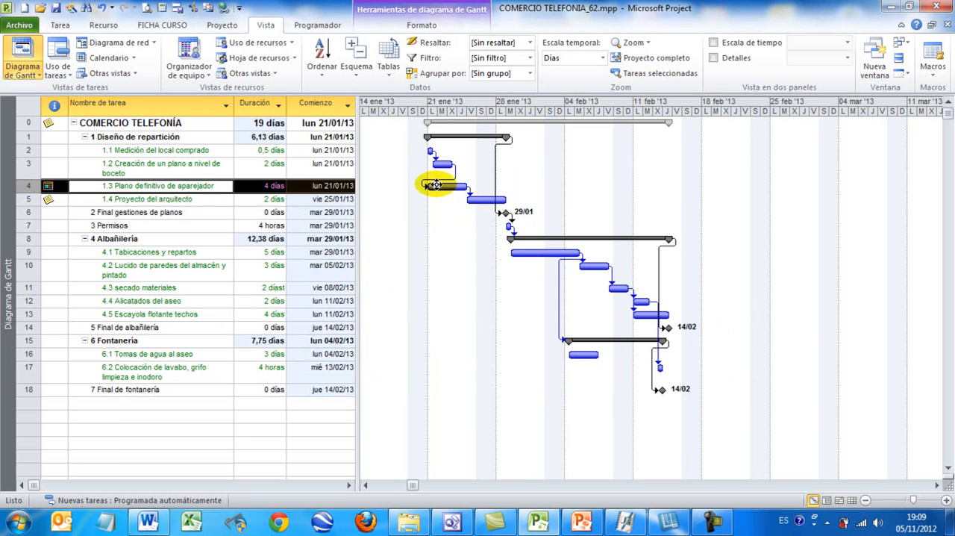
Inspect the bar and restriction indicator of Plano definitivo de aparejador, and undo the task's restriction.
mouse_move(429, 185)
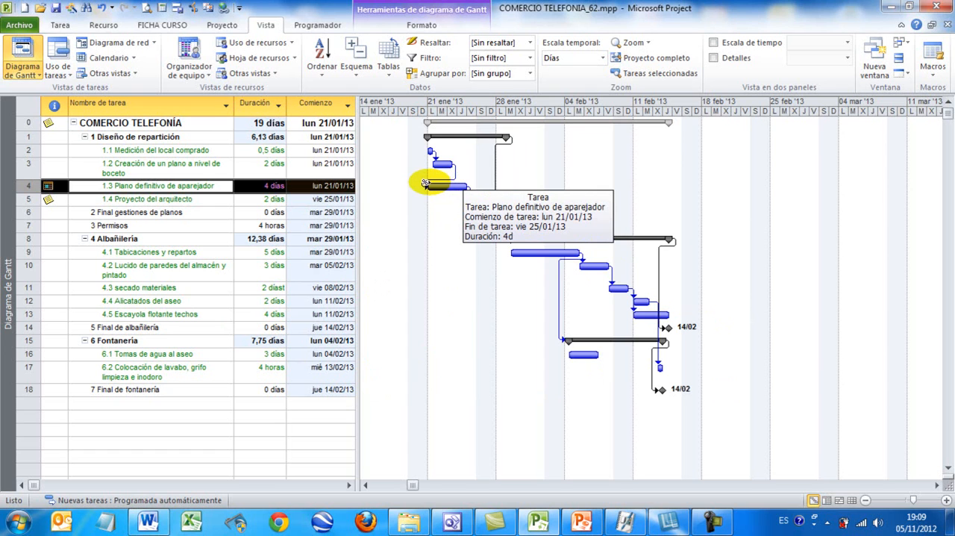
click(202, 196)
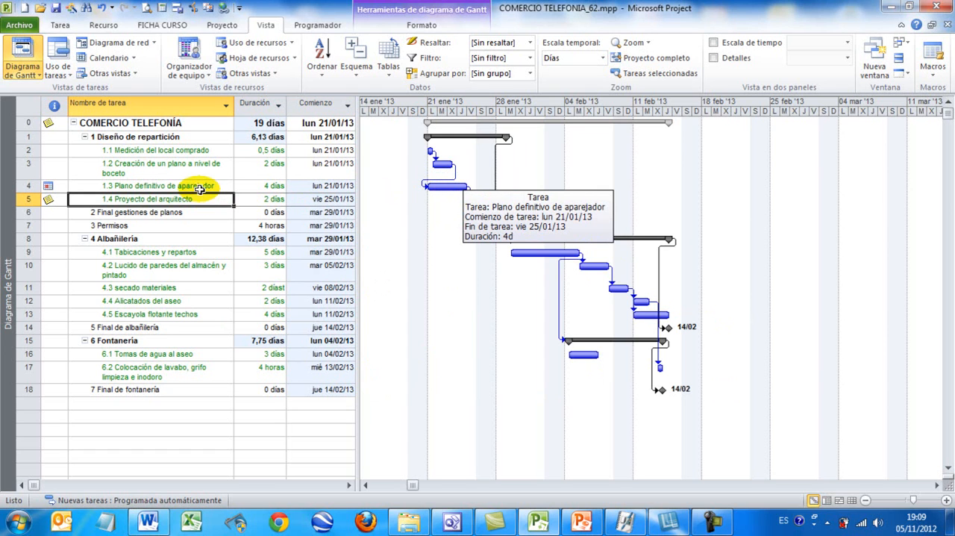
click(75, 187)
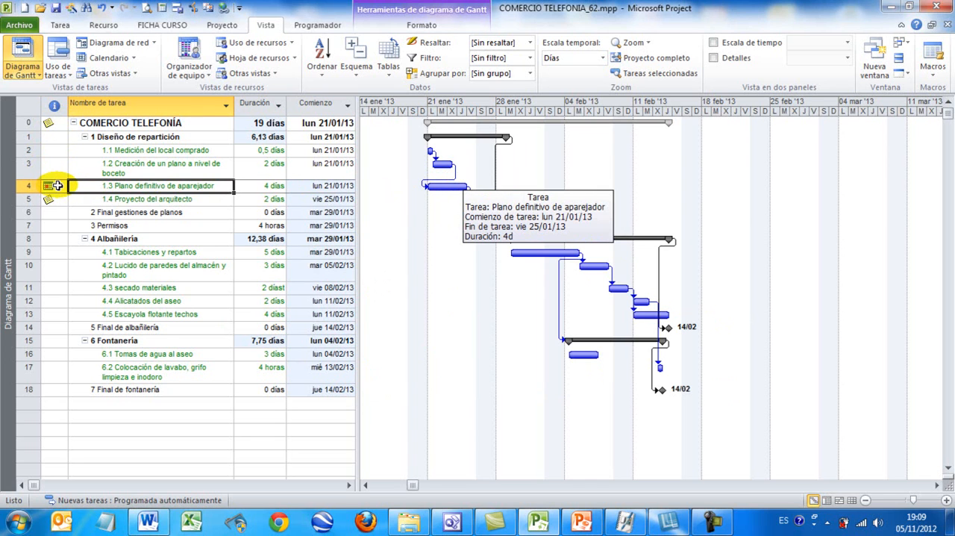
mouse_move(57, 185)
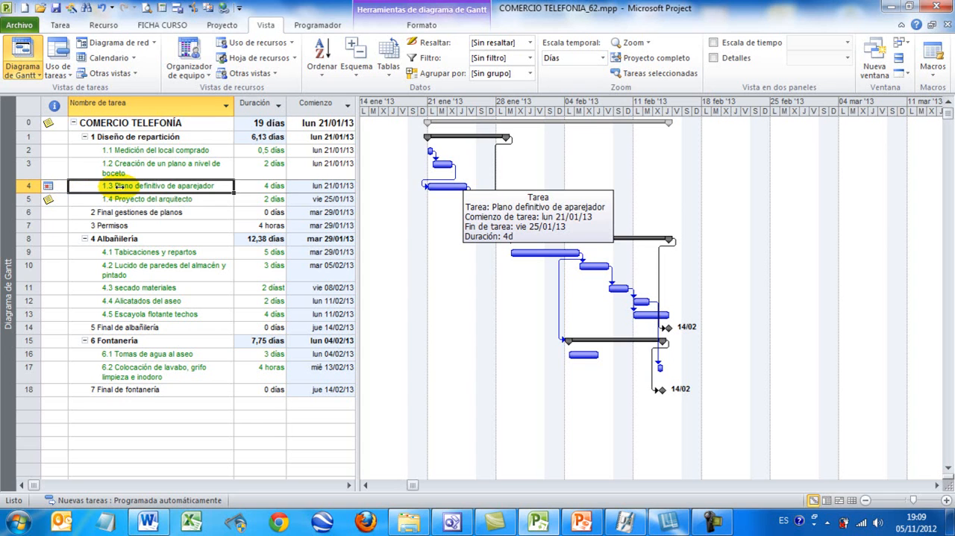
key(ctrl+z)
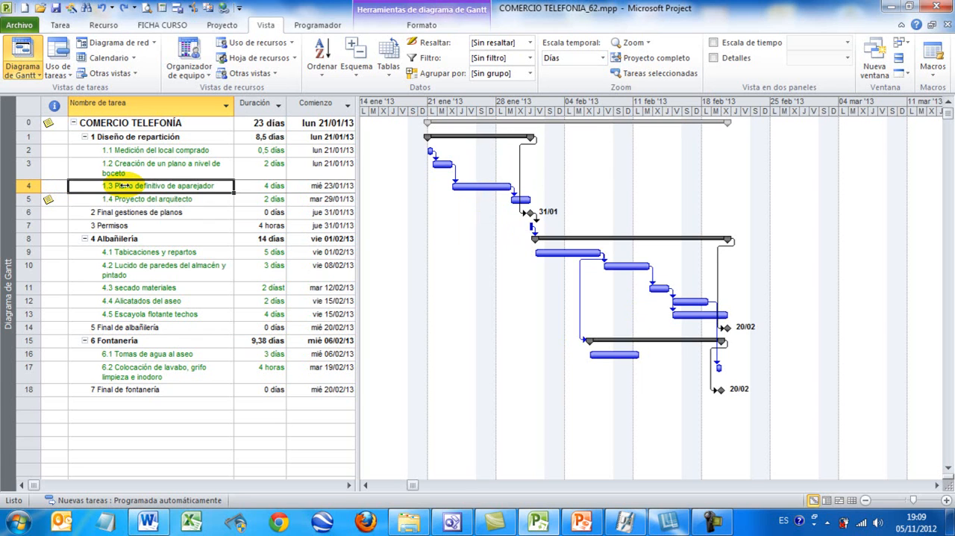
Set the restriction of task 1.3 Plano definitivo de aparejador to No comenzar antes del with the date 21/01/2013.
double_click(121, 186)
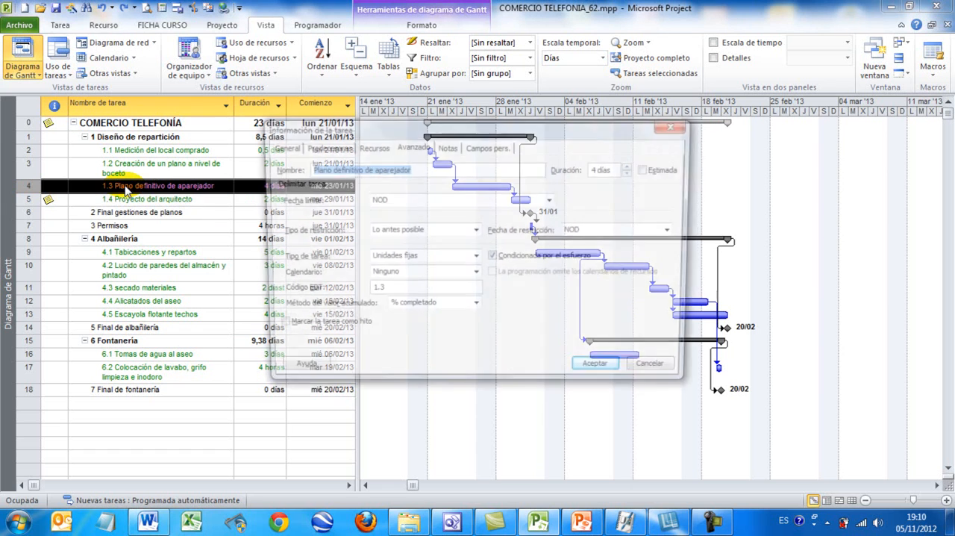
click(387, 234)
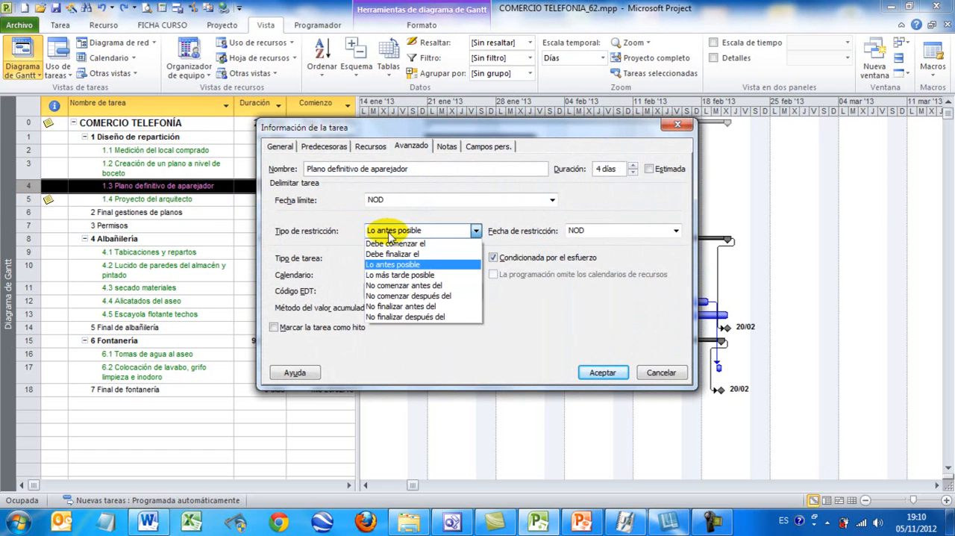
click(432, 287)
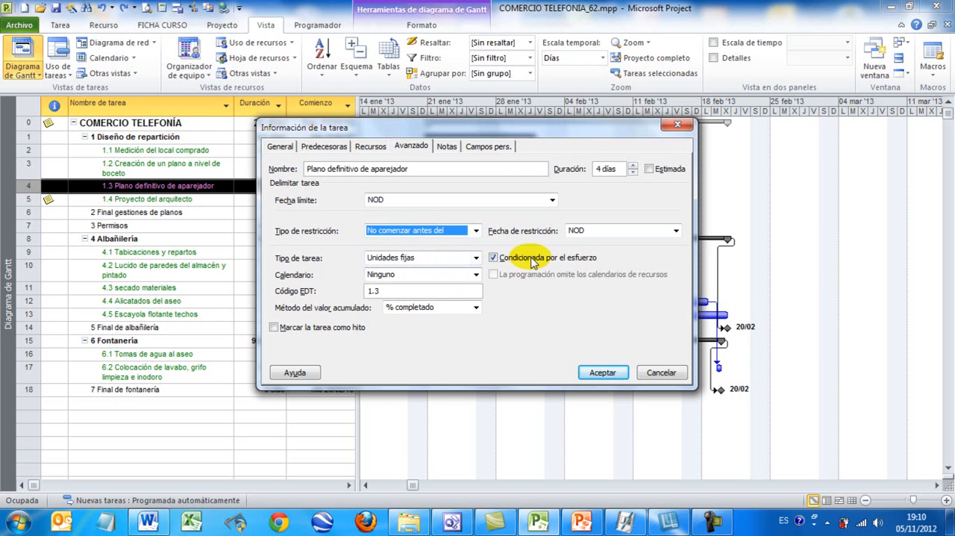
click(610, 230)
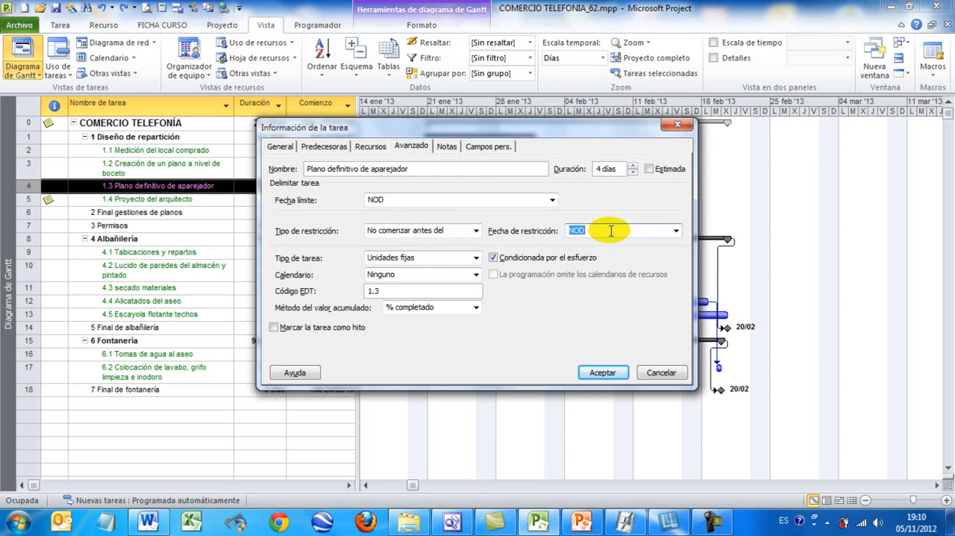
drag(606, 131, 620, 152)
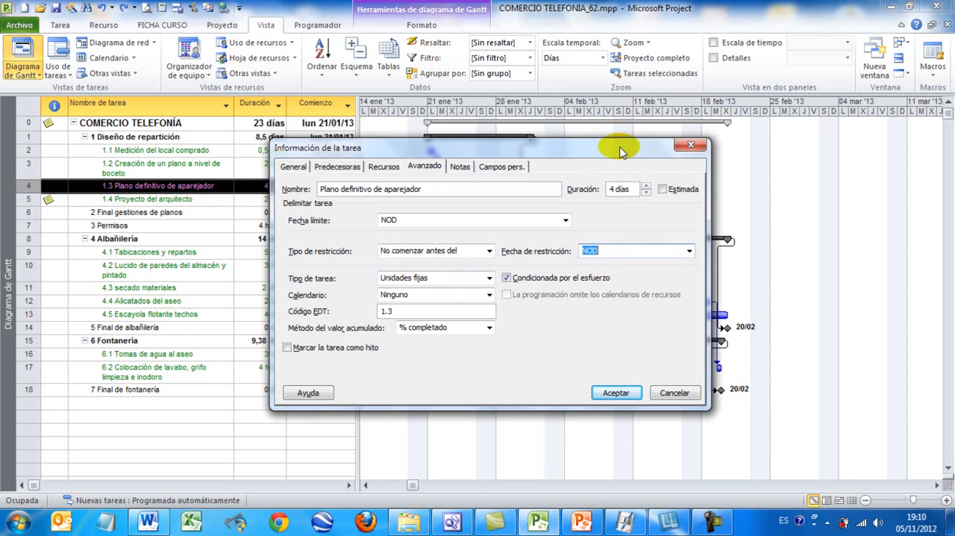
text(21/01/2013)
click(616, 392)
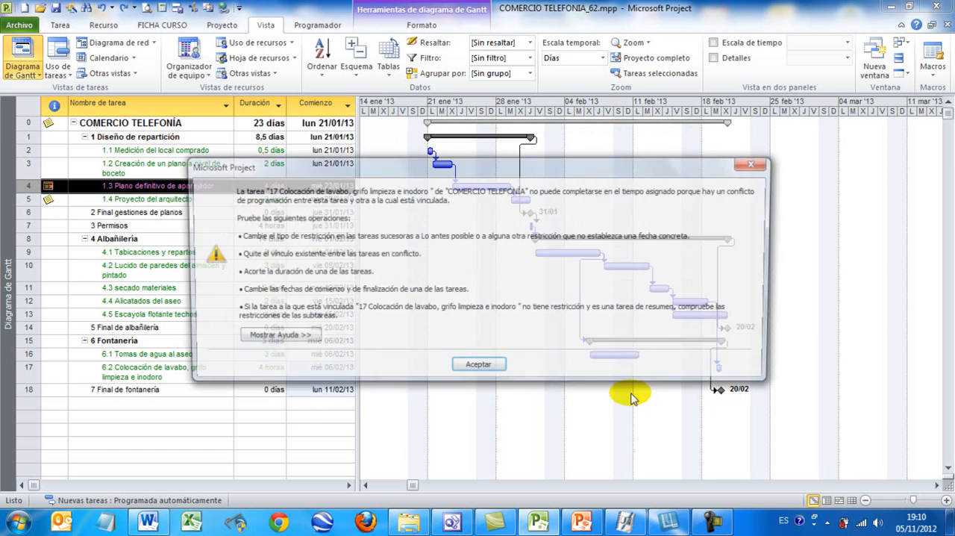
Review the scheduling conflict message for task 17 alongside the task list and Gantt bars, and acknowledge it.
drag(446, 168, 418, 192)
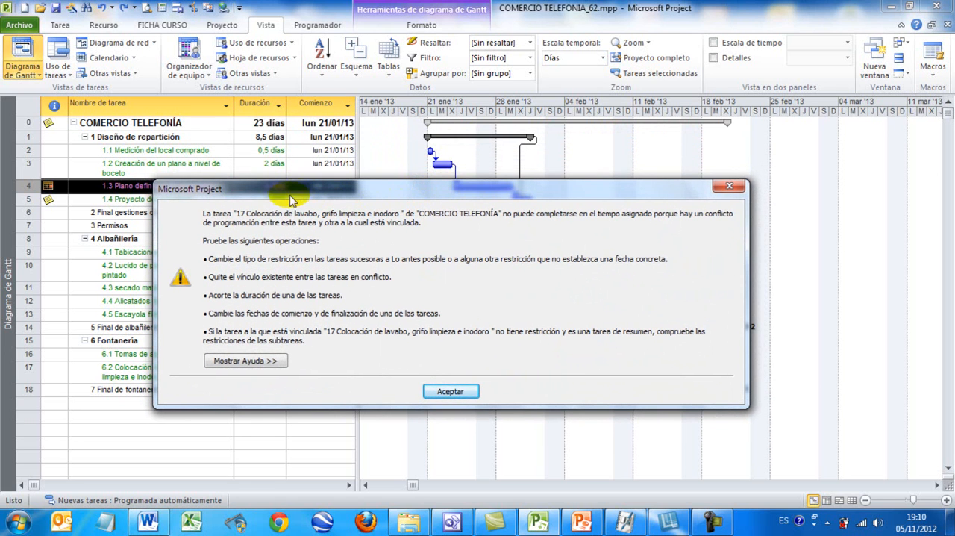
drag(255, 188, 271, 240)
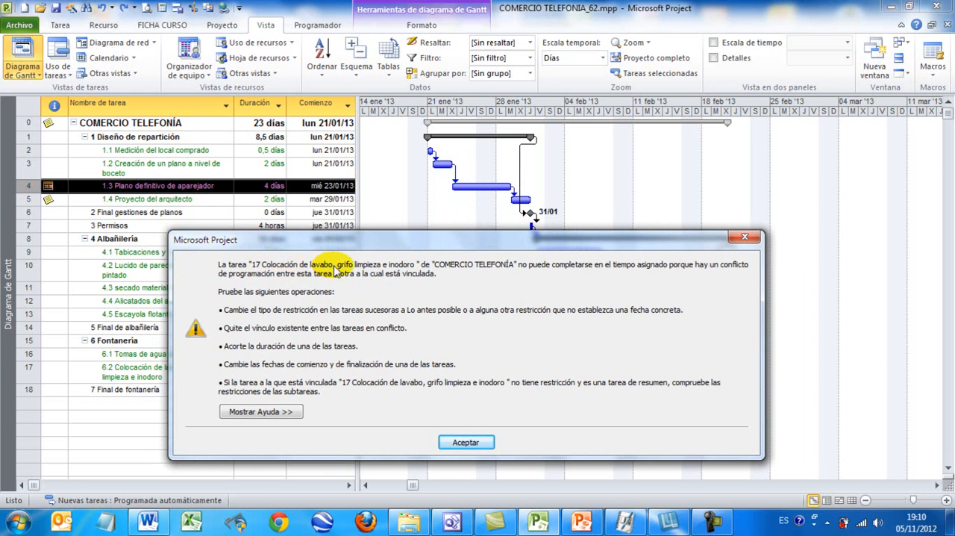
drag(420, 239, 626, 224)
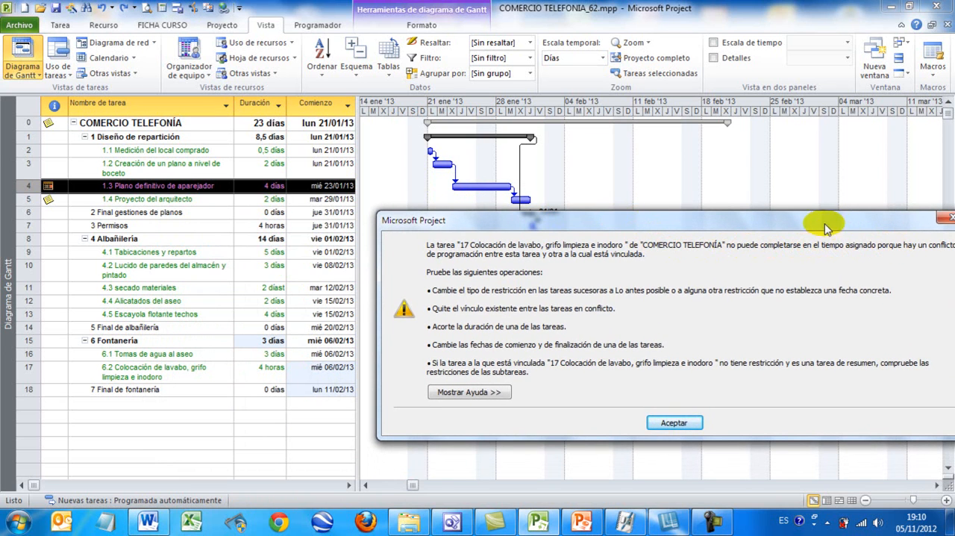
drag(804, 225, 686, 205)
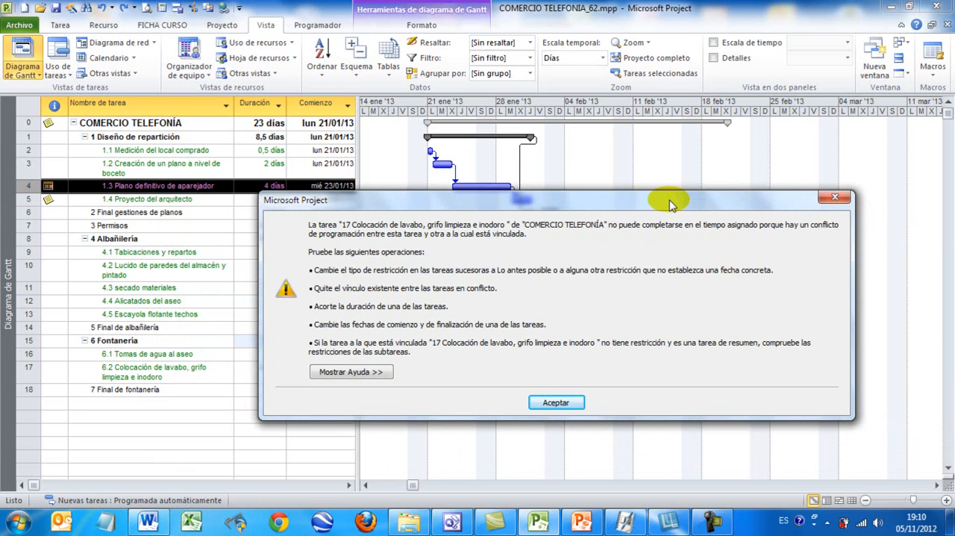
mouse_move(610, 202)
mouse_down()
mouse_move(594, 202)
mouse_move(579, 365)
mouse_move(567, 382)
mouse_move(597, 363)
mouse_move(597, 209)
mouse_move(609, 212)
mouse_up()
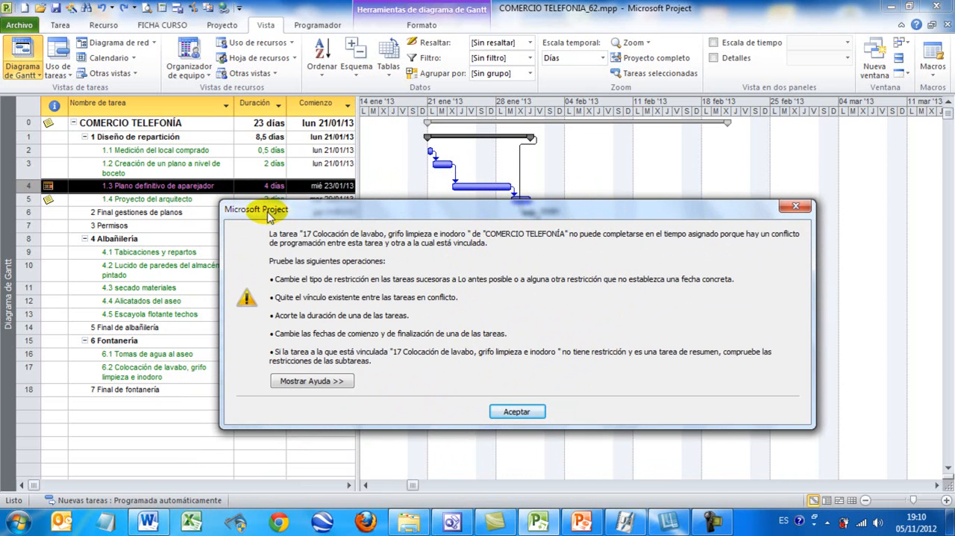
click(515, 412)
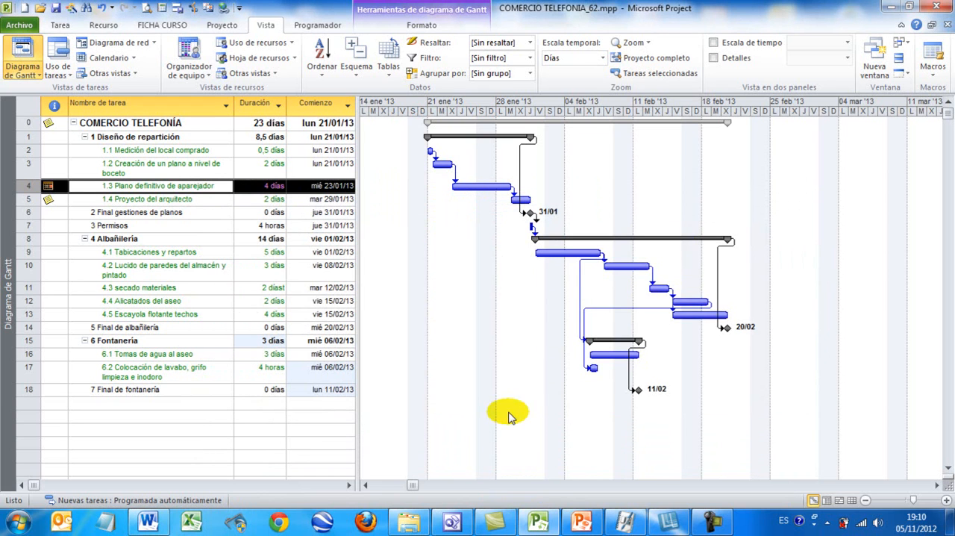
Check the restriction indicator of task 1.3 Plano definitivo de aparejador, and undo its No comenzar antes del restriction.
click(177, 188)
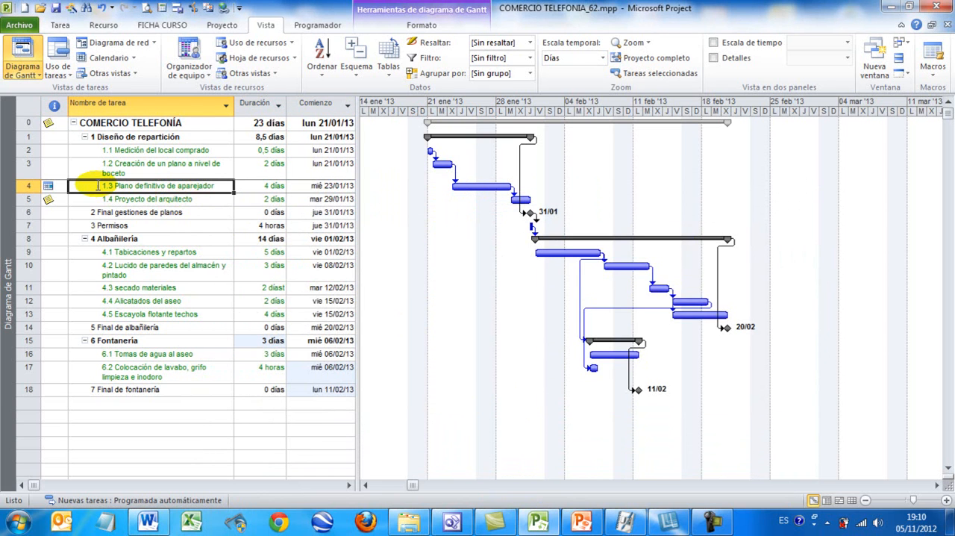
mouse_move(57, 184)
key(ctrl+z)
key(ctrl+z)
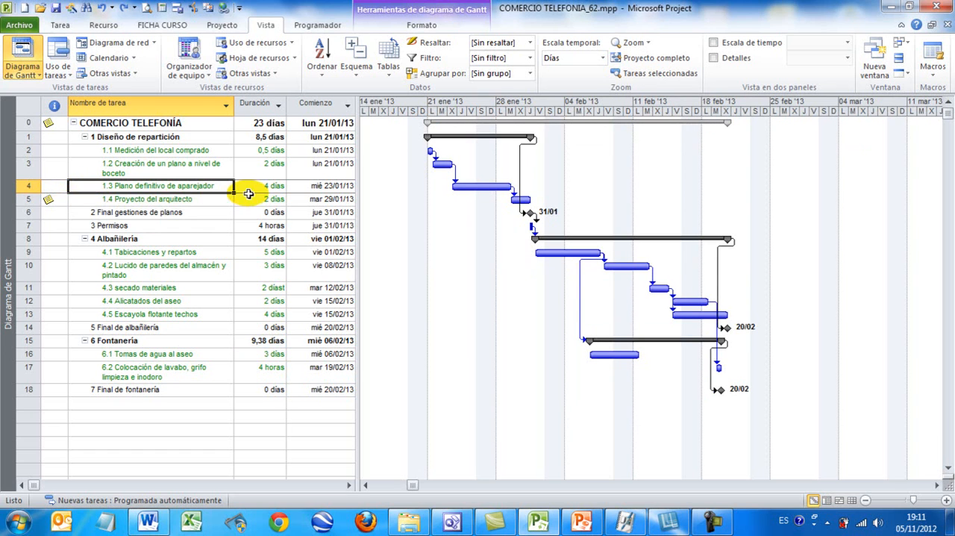
Move the Plano definitivo de aparejador bar to start on mar 22 ene '13, removing its predecessor link, and undo the move.
mouse_move(473, 187)
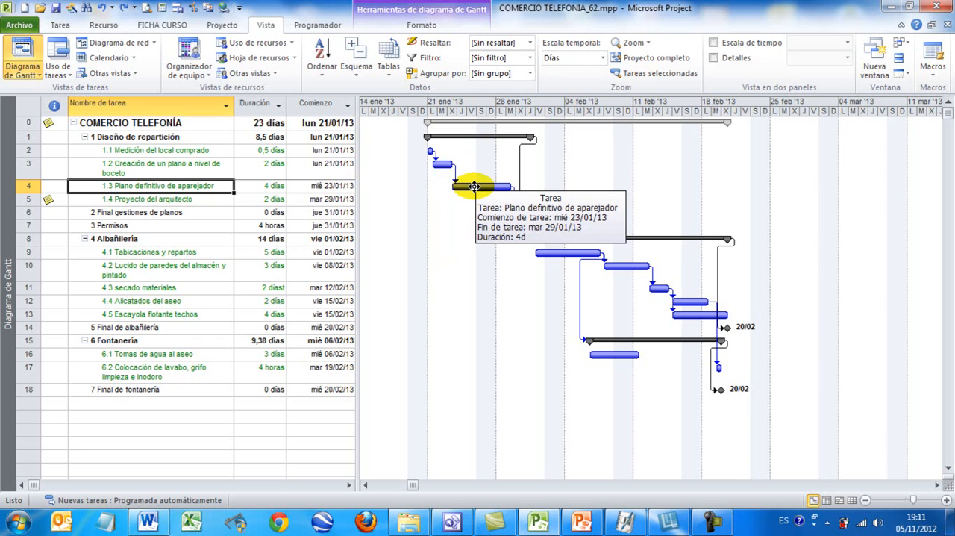
drag(472, 186, 481, 226)
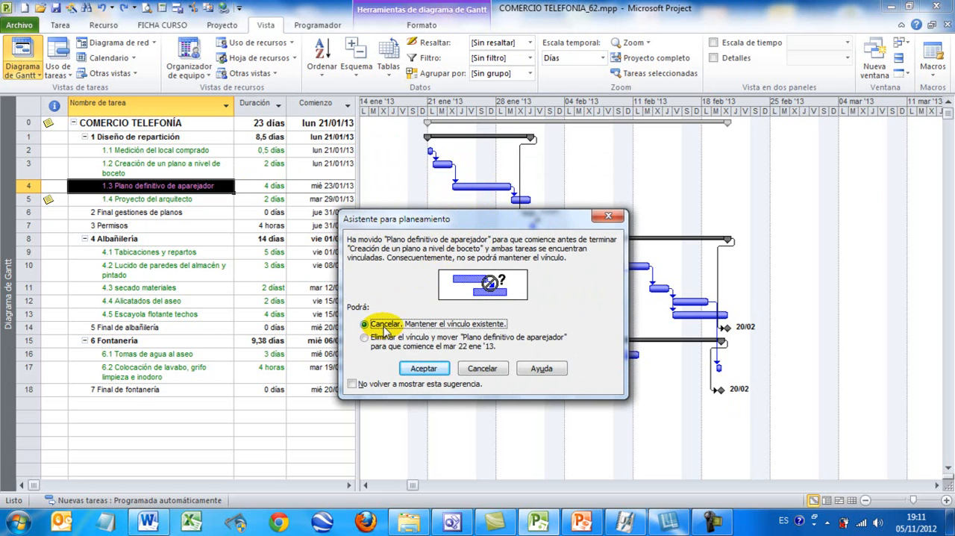
click(365, 342)
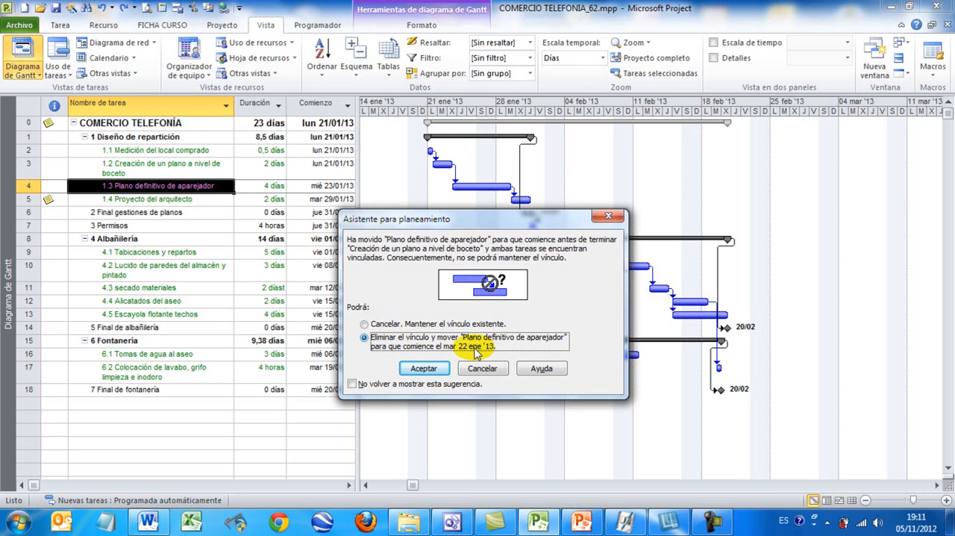
click(426, 368)
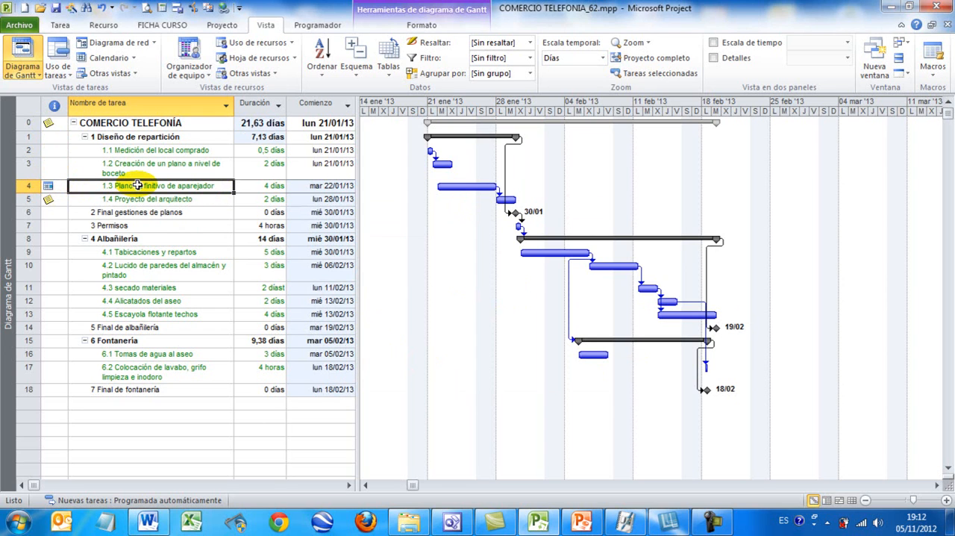
key(ctrl+z)
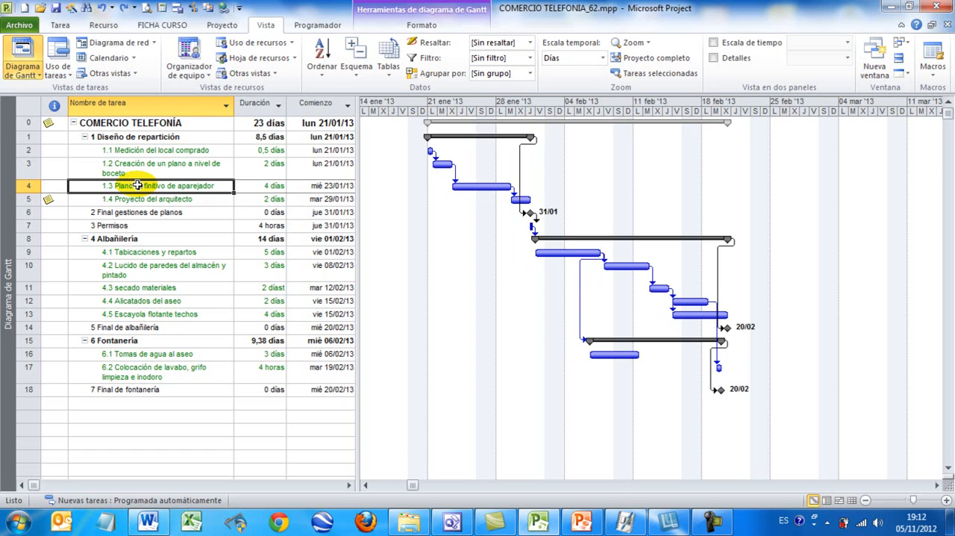
Examine the advanced restriction settings of Plano definitivo de aparejador, close them without changes, and check the task's indicator cell.
double_click(137, 185)
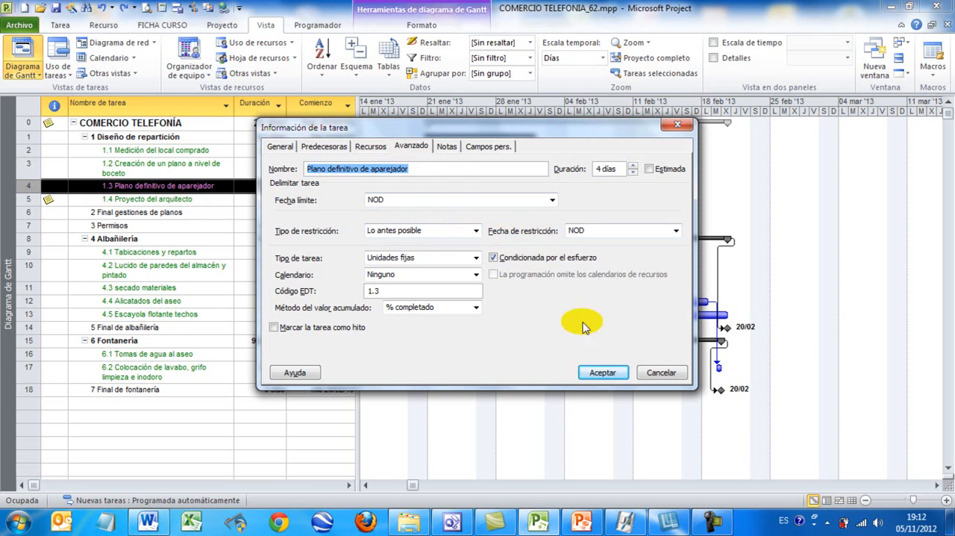
click(659, 372)
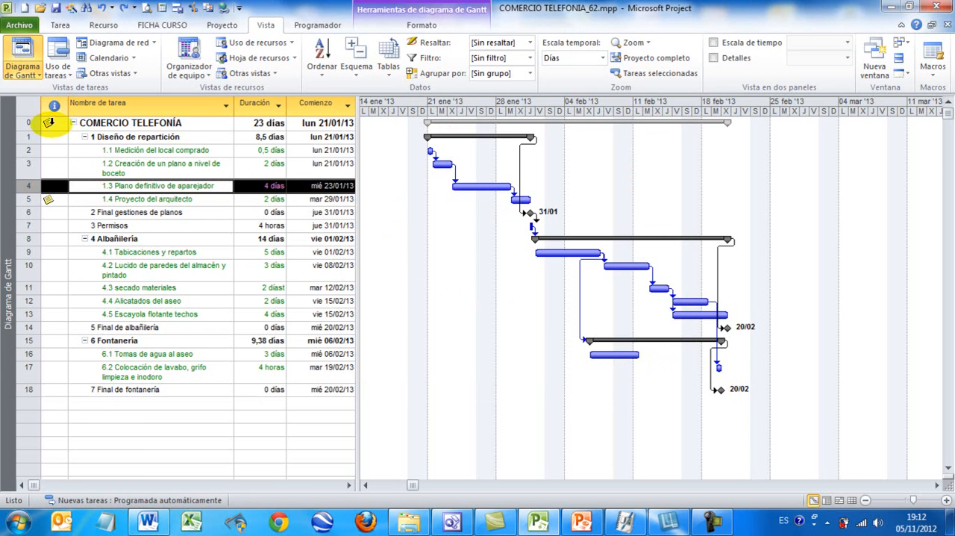
click(54, 188)
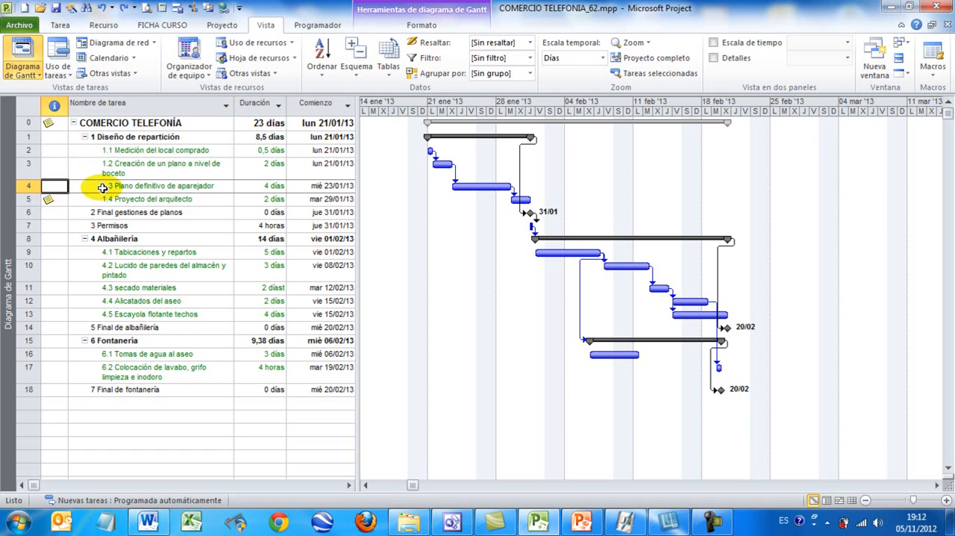
Review the deadline field and available restriction types for Plano definitivo de aparejador, and leave the task information without changes.
double_click(163, 186)
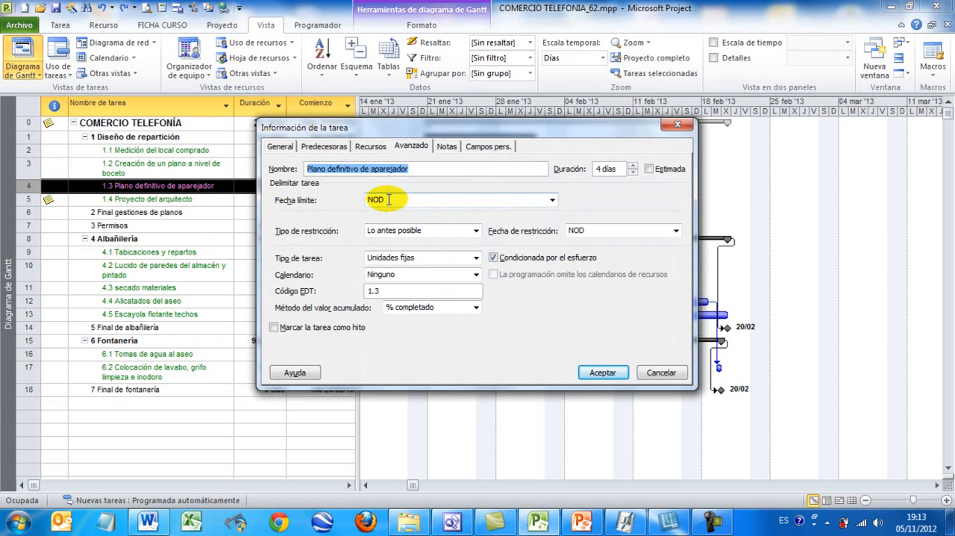
click(393, 232)
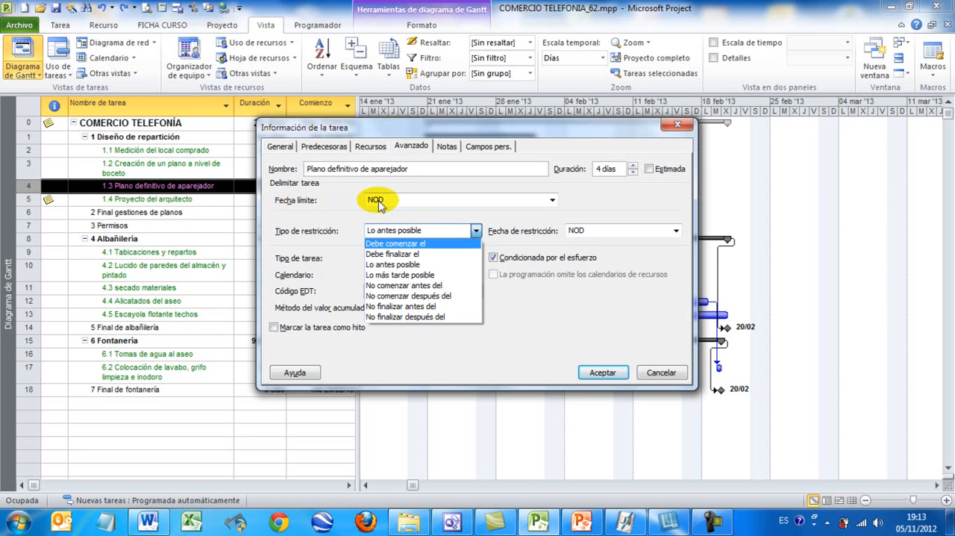
click(653, 371)
click(661, 371)
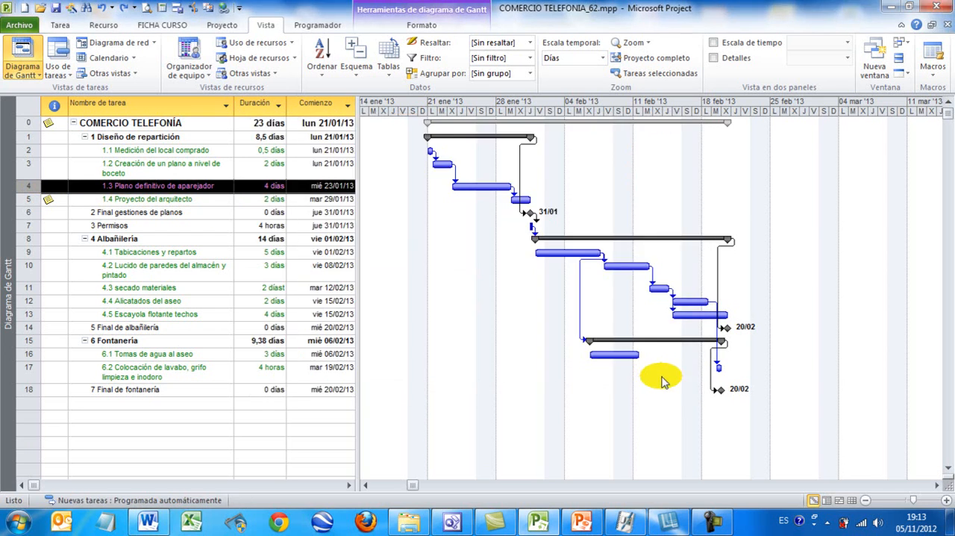
mouse_move(534, 218)
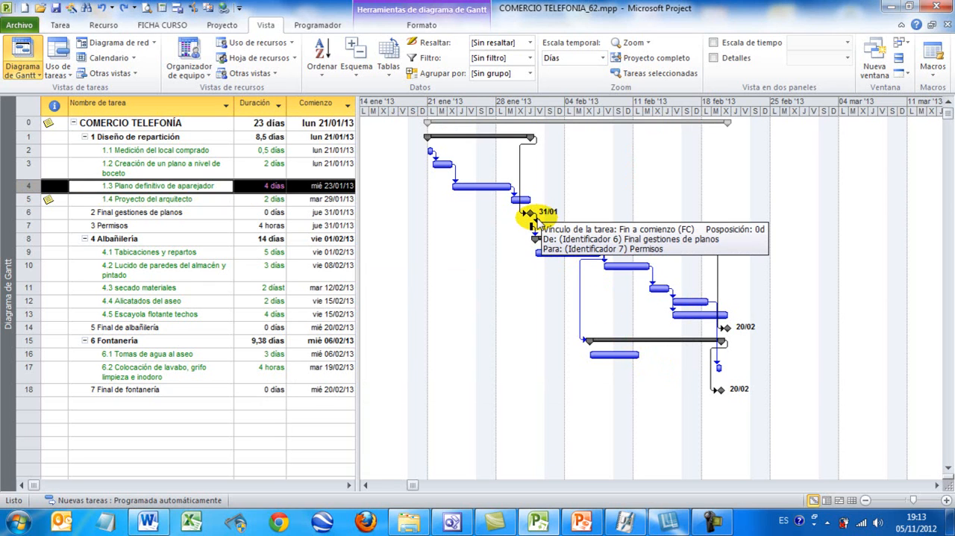